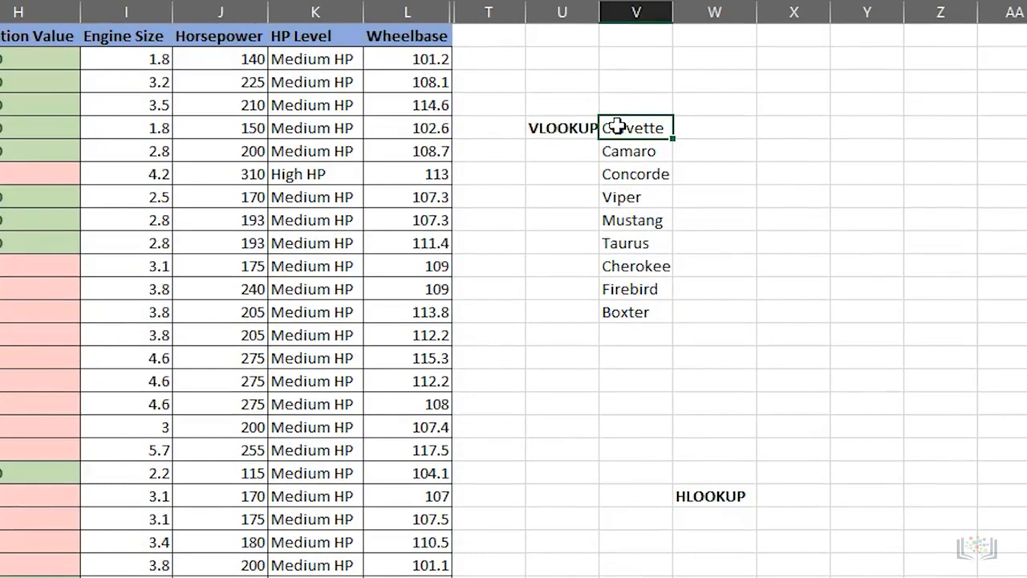
Select the list of car models from Corvette to Boxter beside the VLOOKUP label
key(shift+Down)
key(shift+Down)
key(shift+Down)
key(shift+Down)
key(shift+Down)
key(shift+Down)
key(shift+Down)
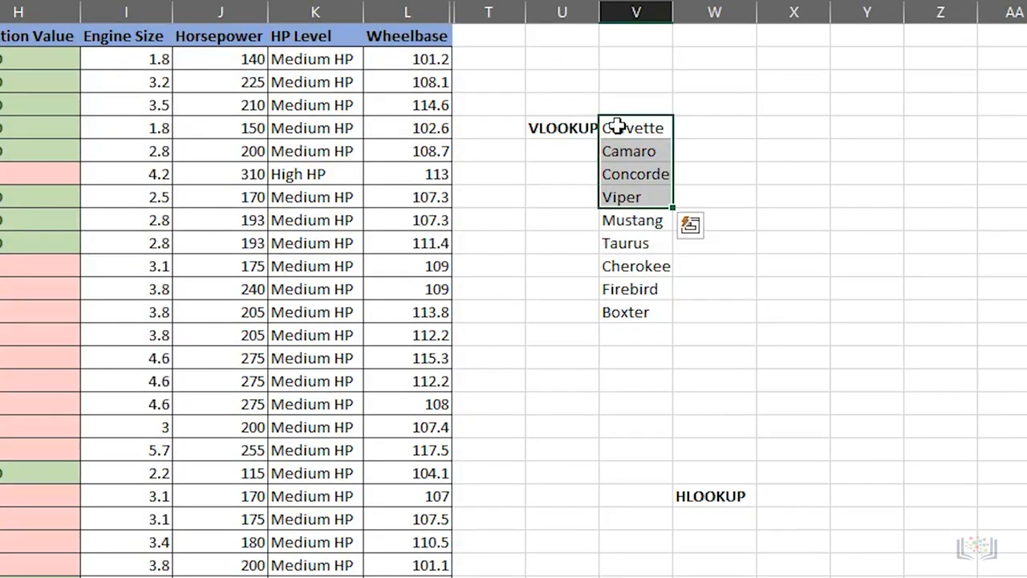
key(shift+Down)
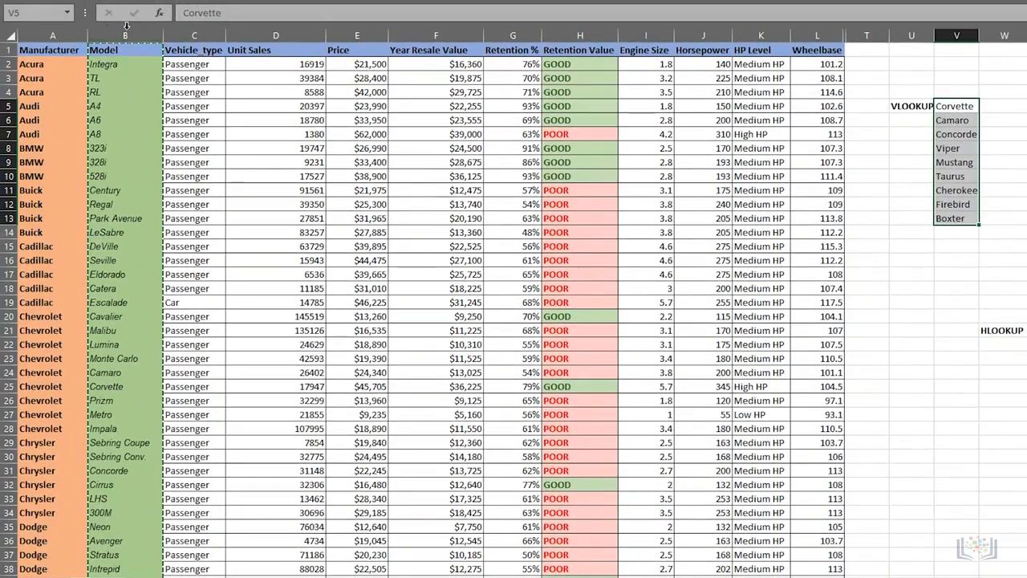
Copy the Model column and insert the copy before the Manufacturer column
click(132, 35)
right_click(132, 34)
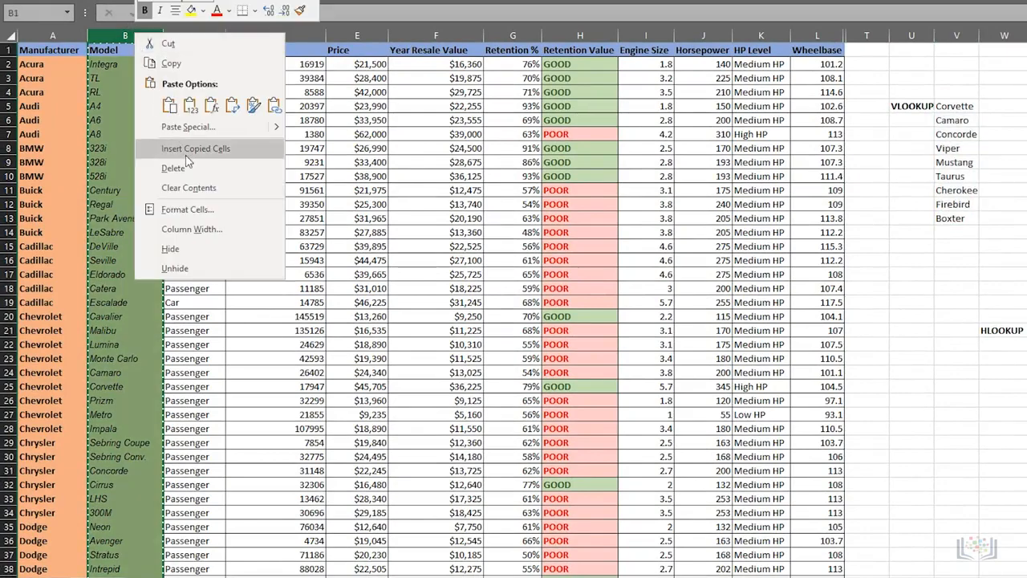
click(171, 64)
click(53, 35)
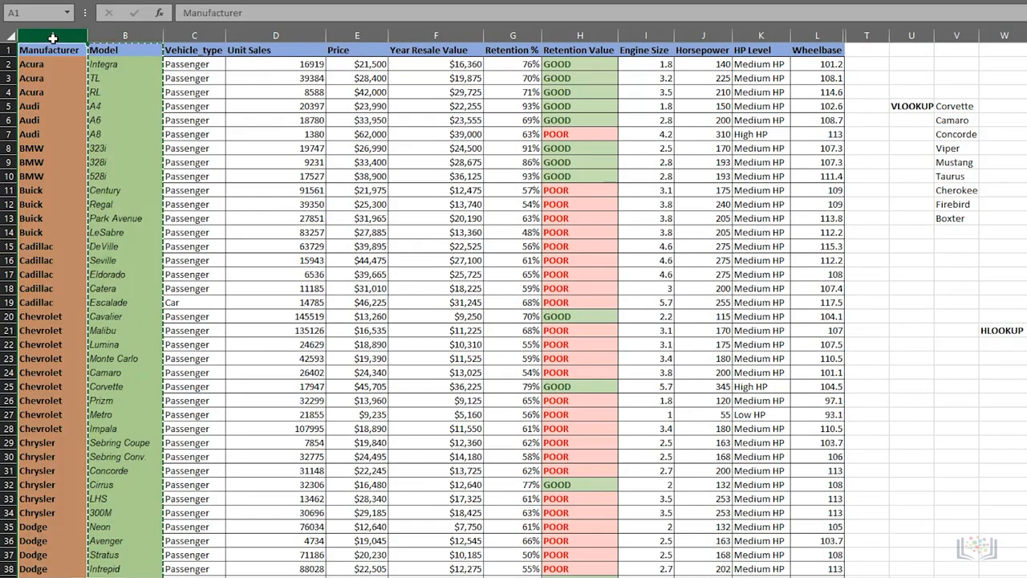
right_click(53, 34)
click(120, 157)
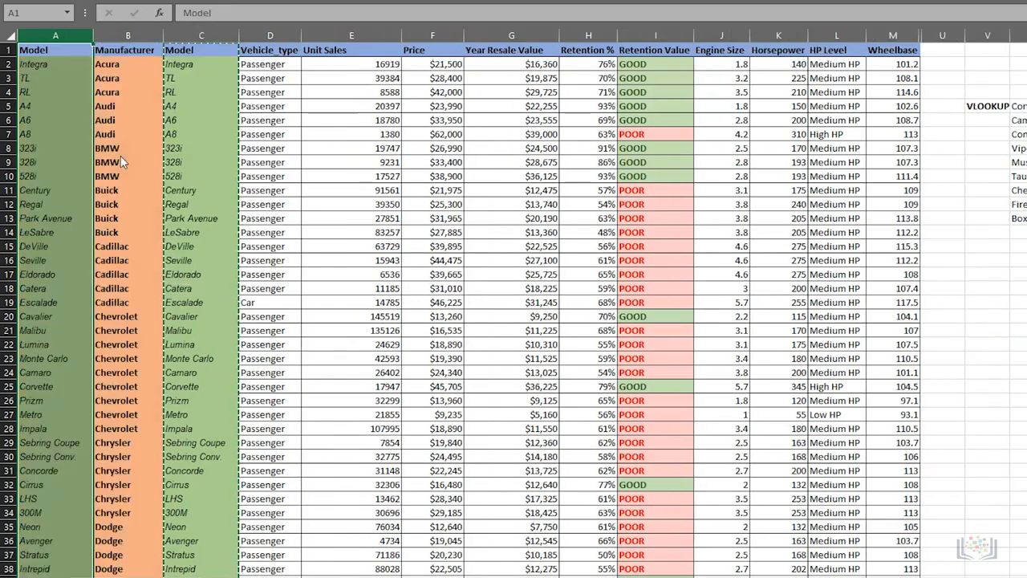
Delete the original Model column that follows the Manufacturer column
click(201, 36)
right_click(201, 36)
click(241, 174)
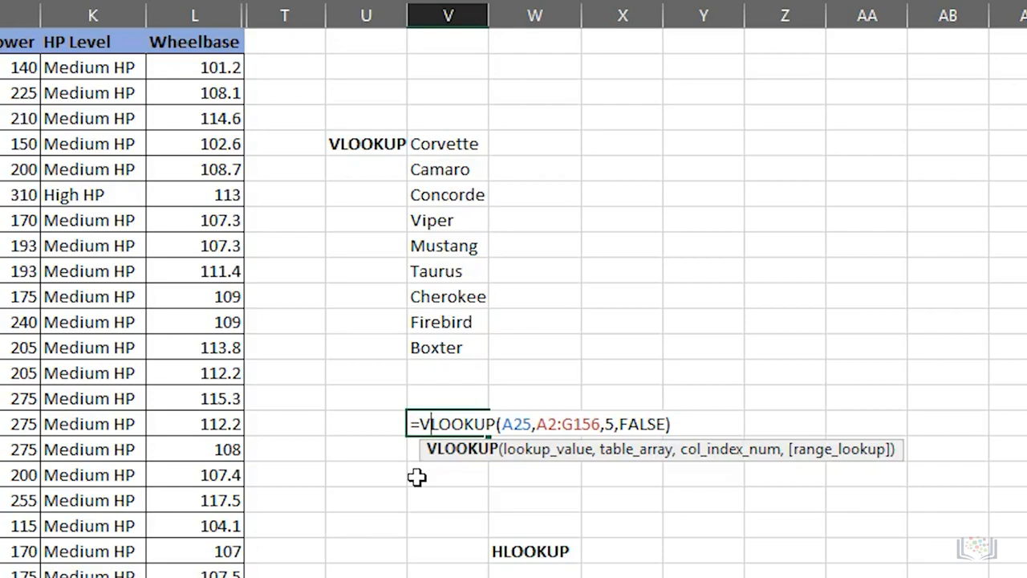
Confirm the formula =VLOOKUP(A25,A2:G156,5,FALSE) in V16 and format its result as dollars without decimals
key(Return)
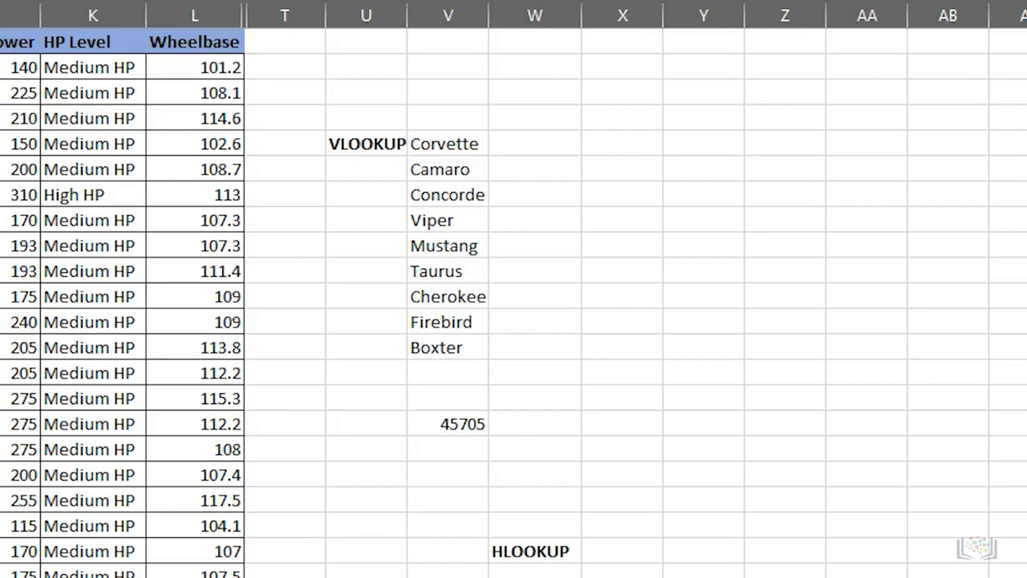
click(437, 422)
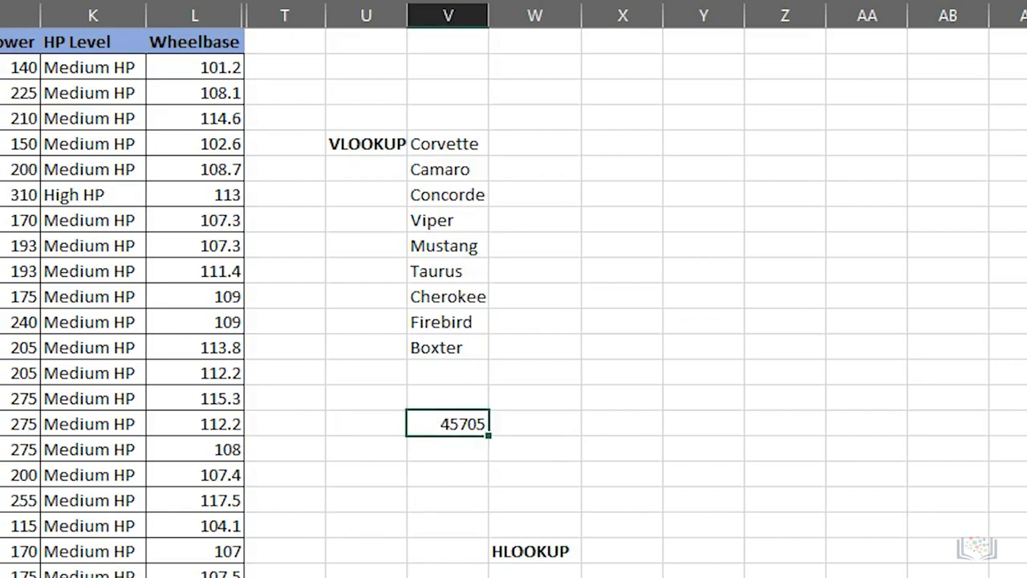
key(ctrl+shift+4)
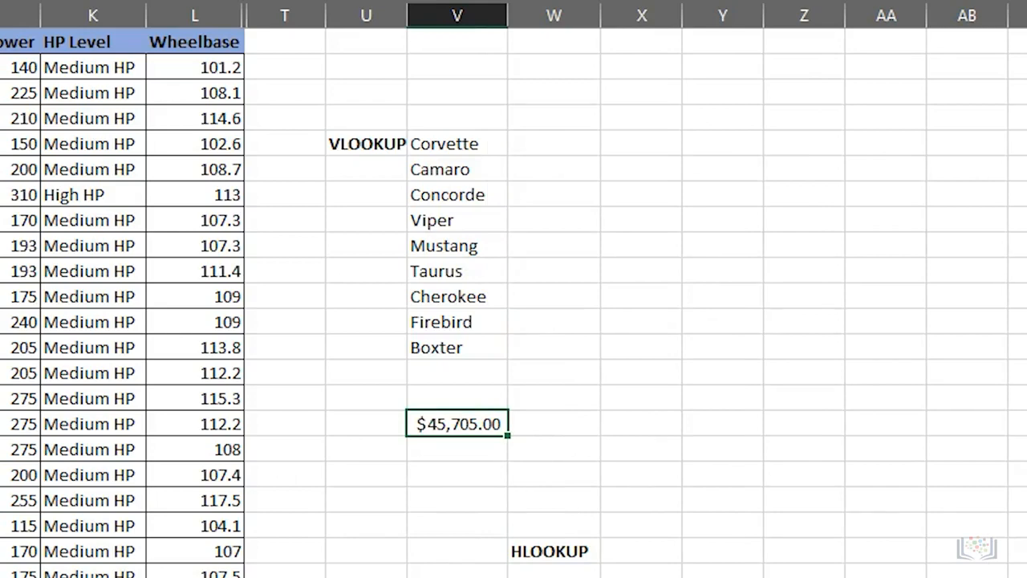
key(alt+h)
key(9)
key(alt+h)
key(9)
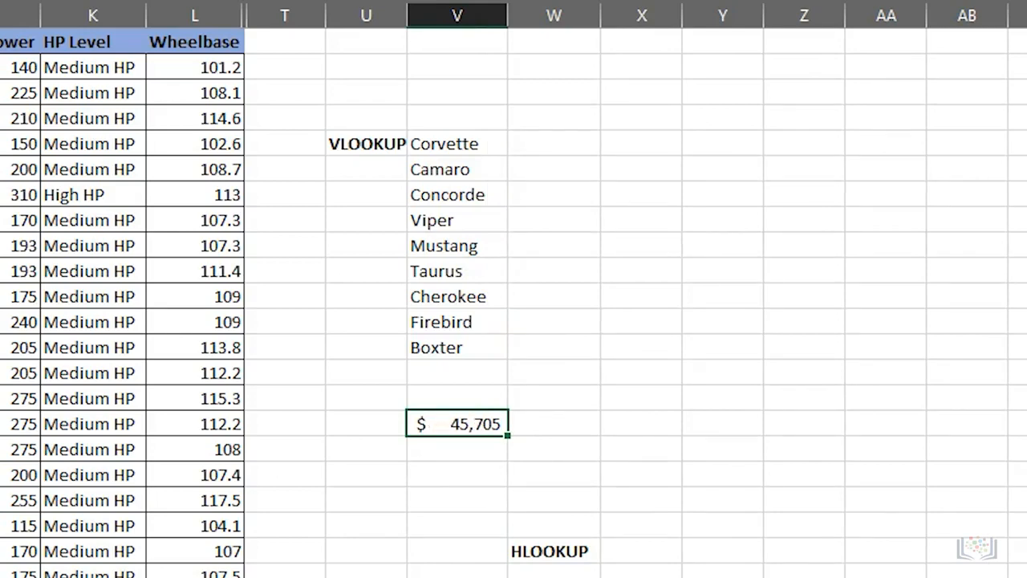
Change the lookup value of the VLOOKUP formula in V16 to V5, the Corvette cell
double_click(465, 426)
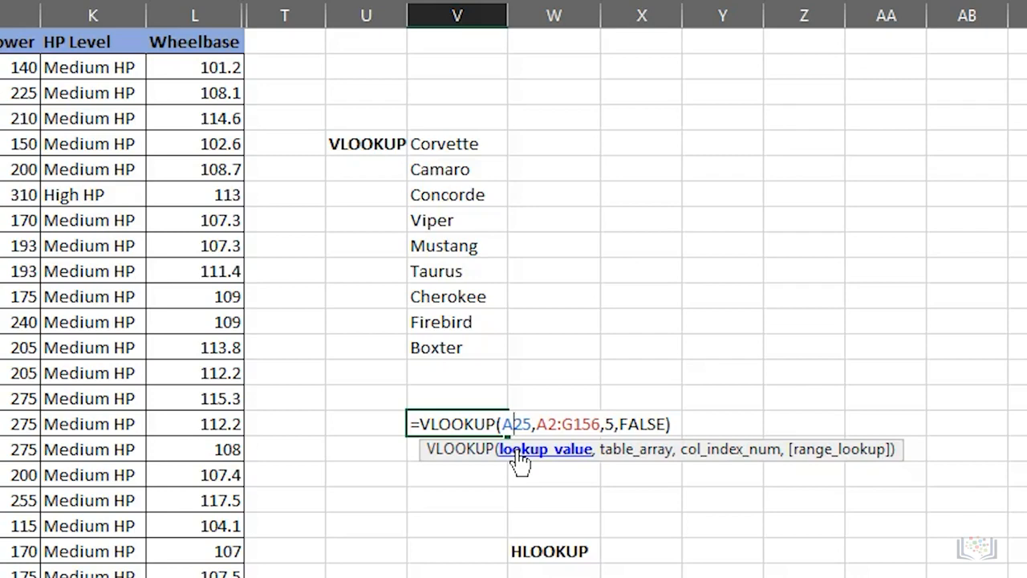
key(BackSpace)
text(V)
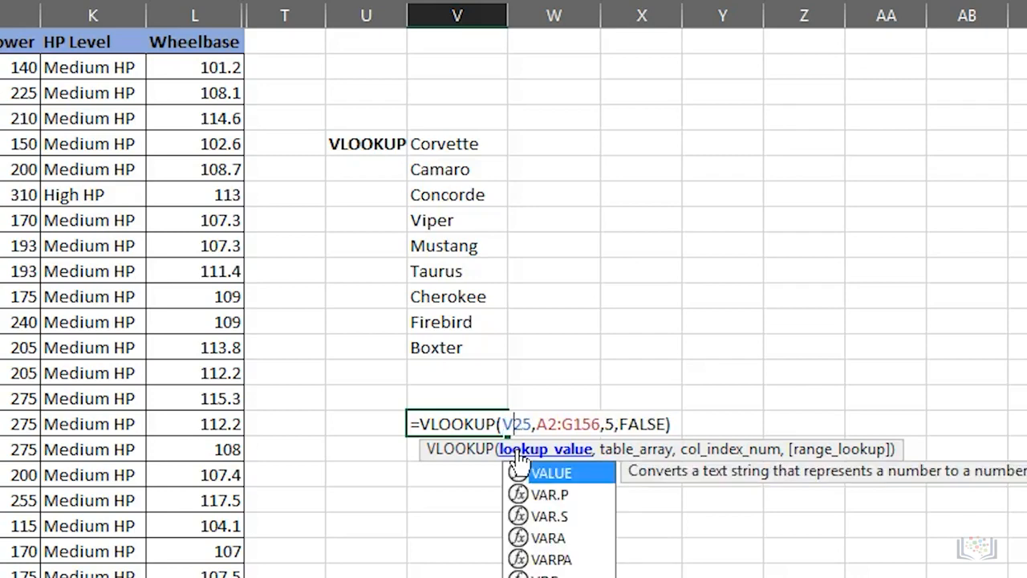
key(Delete)
key(Return)
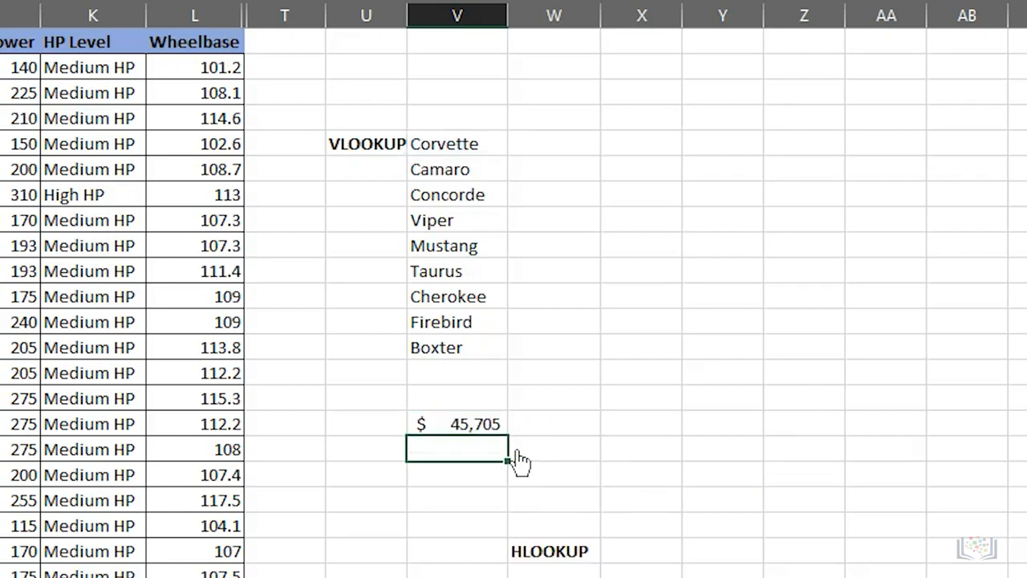
Try to copy the VLOOKUP formula from V16 into W5 beside Corvette
click(485, 429)
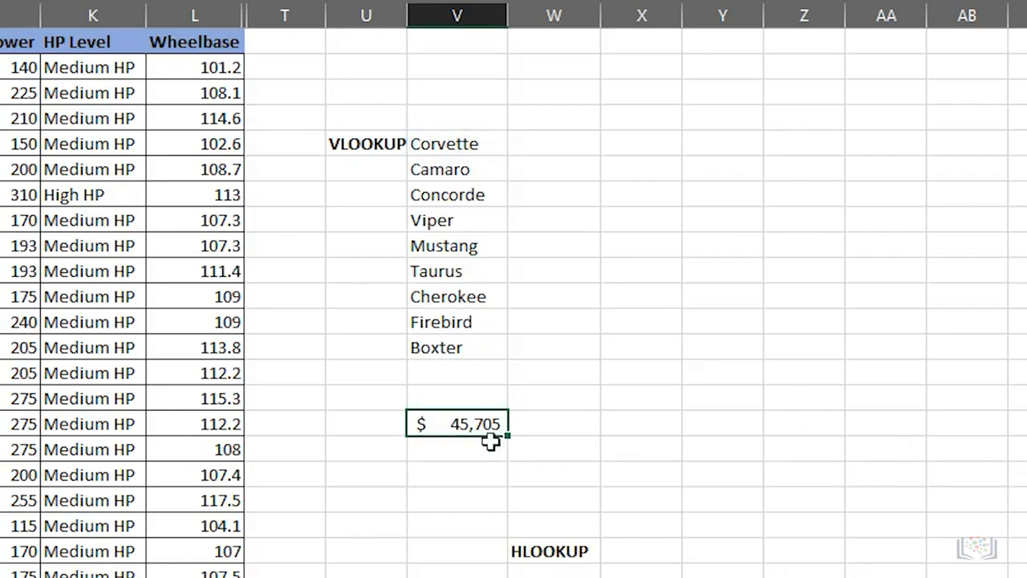
right_click(472, 424)
click(559, 406)
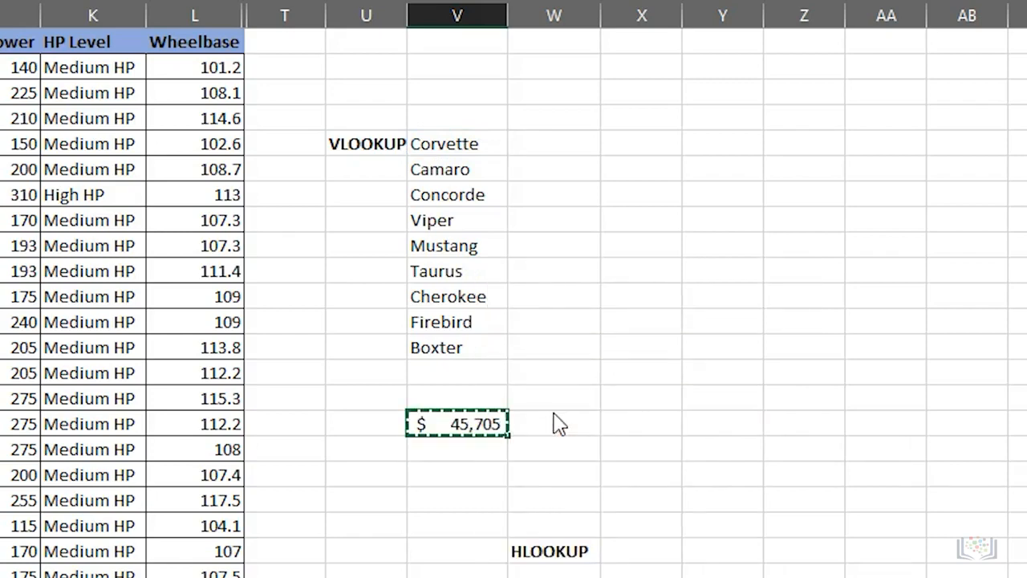
click(562, 145)
right_click(562, 145)
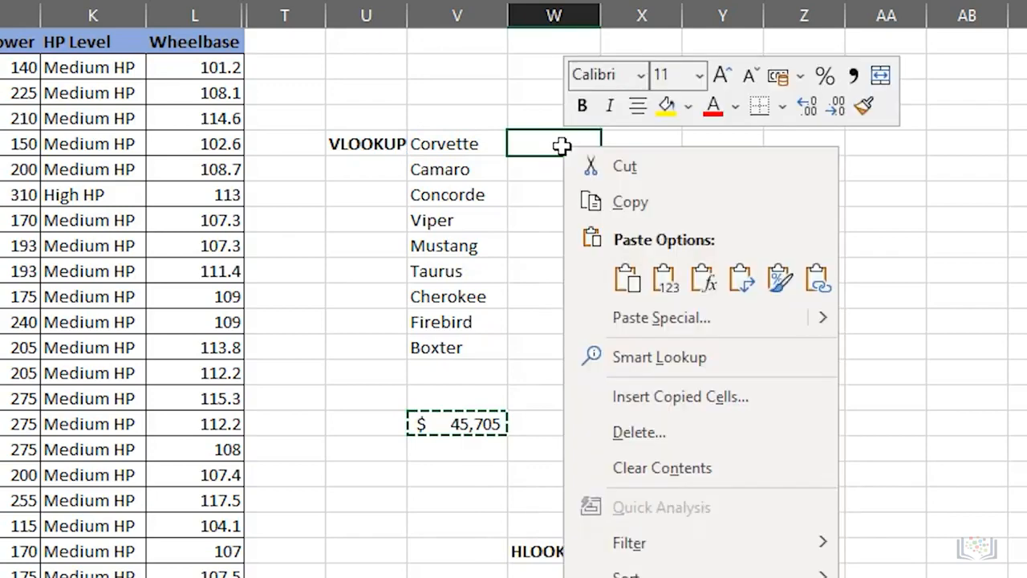
click(625, 279)
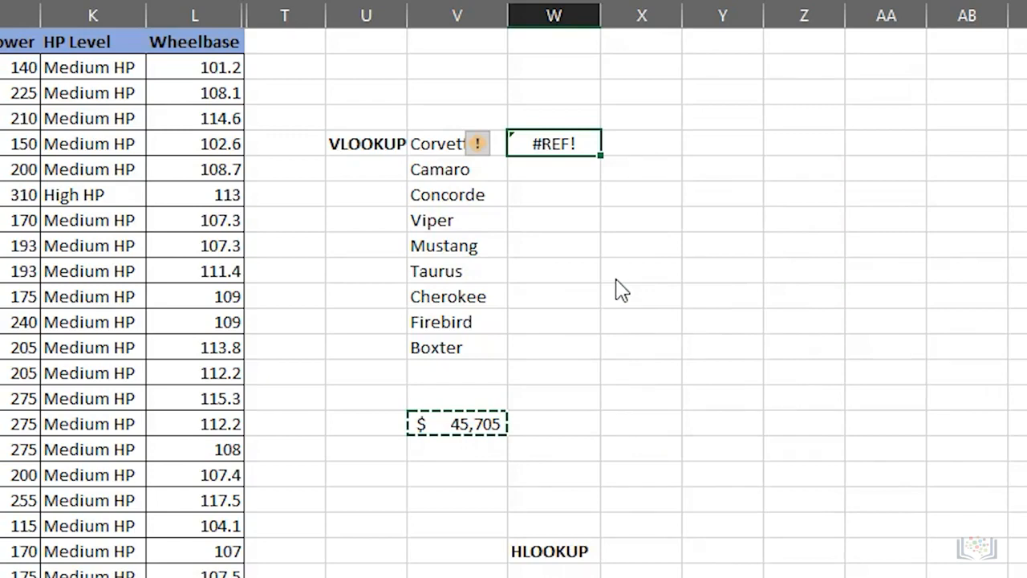
Inspect the references in the formula pasted into W5, and undo the paste
double_click(564, 144)
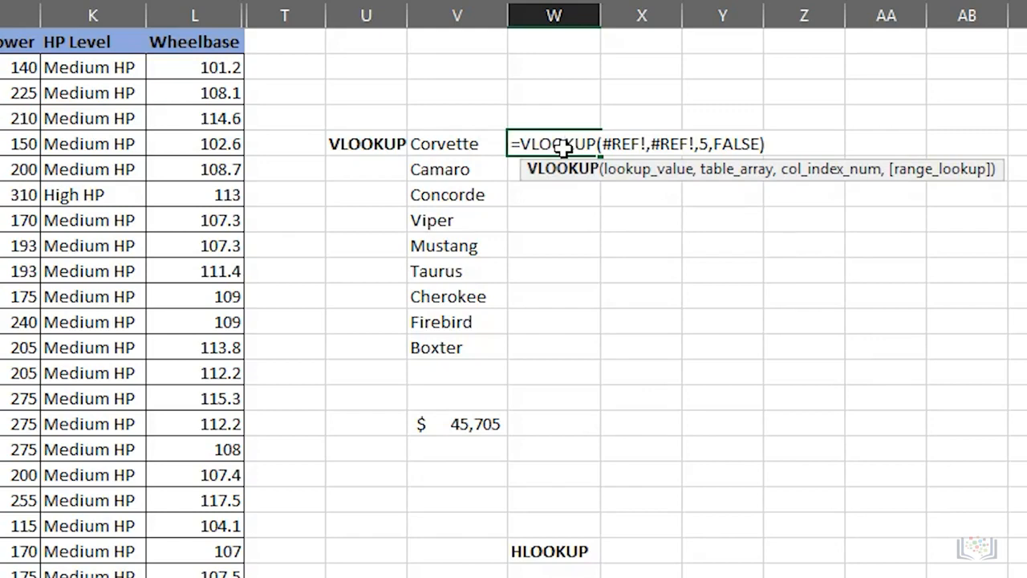
key(ctrl+Return)
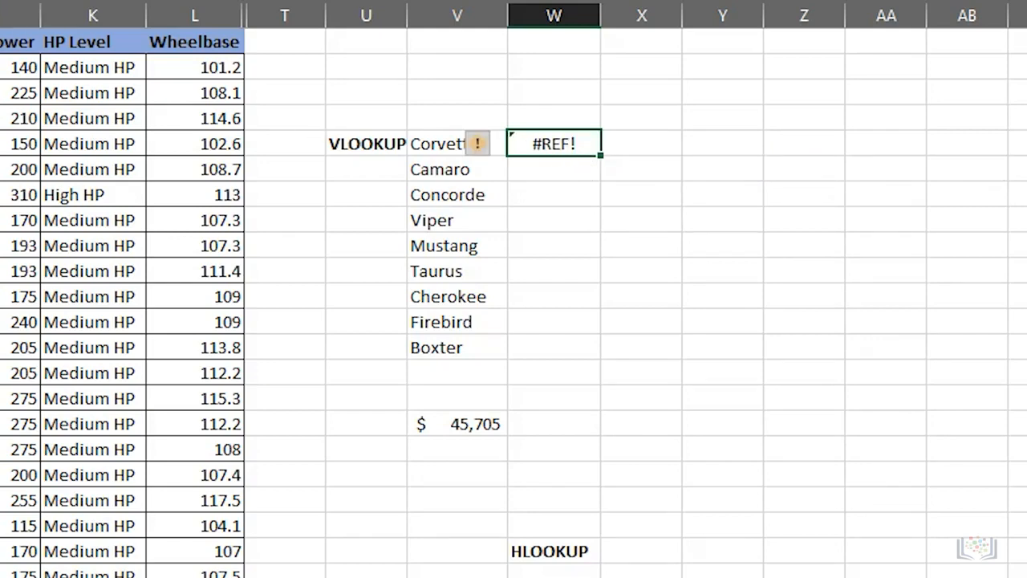
key(ctrl+z)
Make the lookup value in the V16 VLOOKUP formula absolute, as $V$5
click(450, 423)
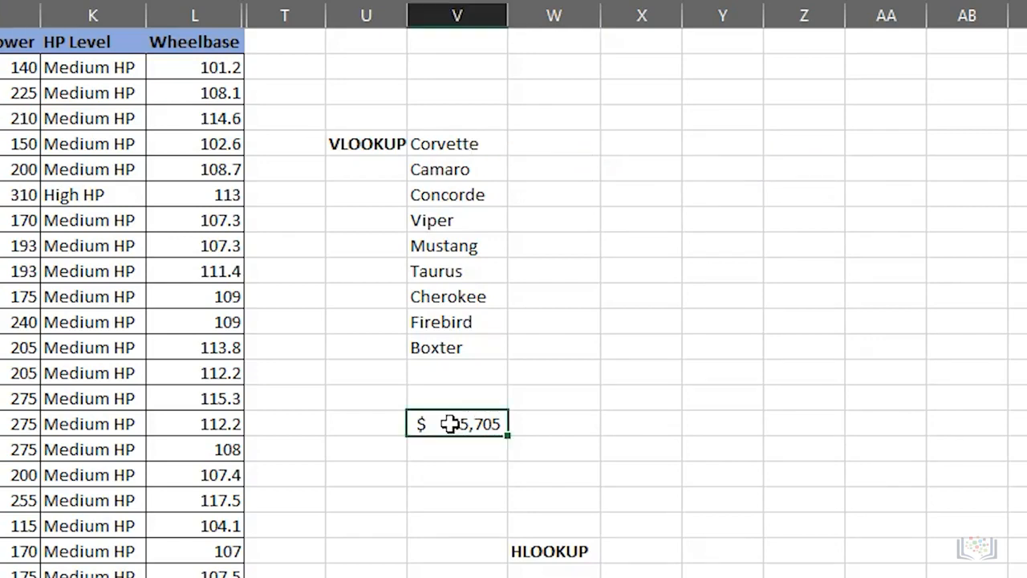
double_click(450, 423)
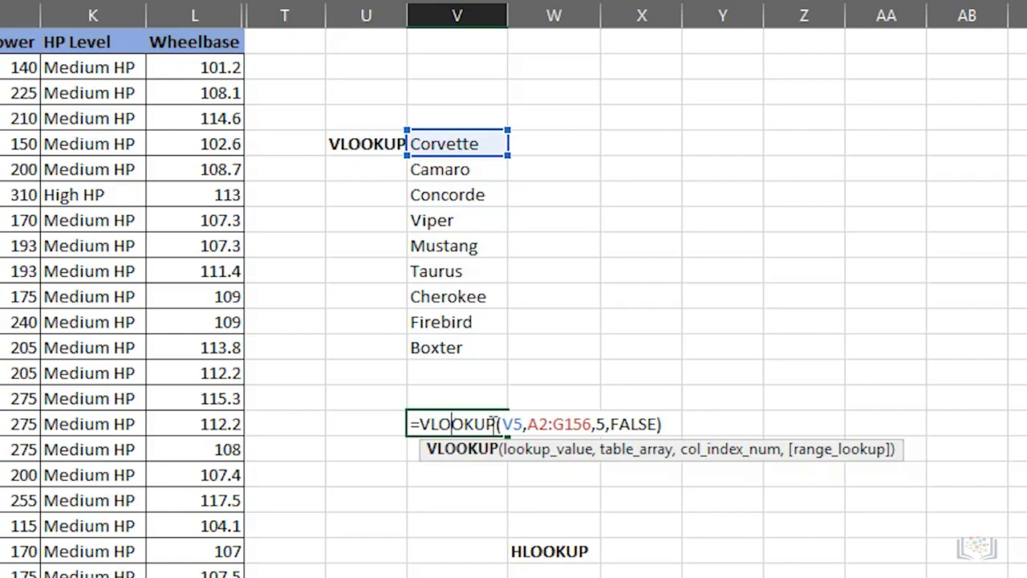
click(514, 424)
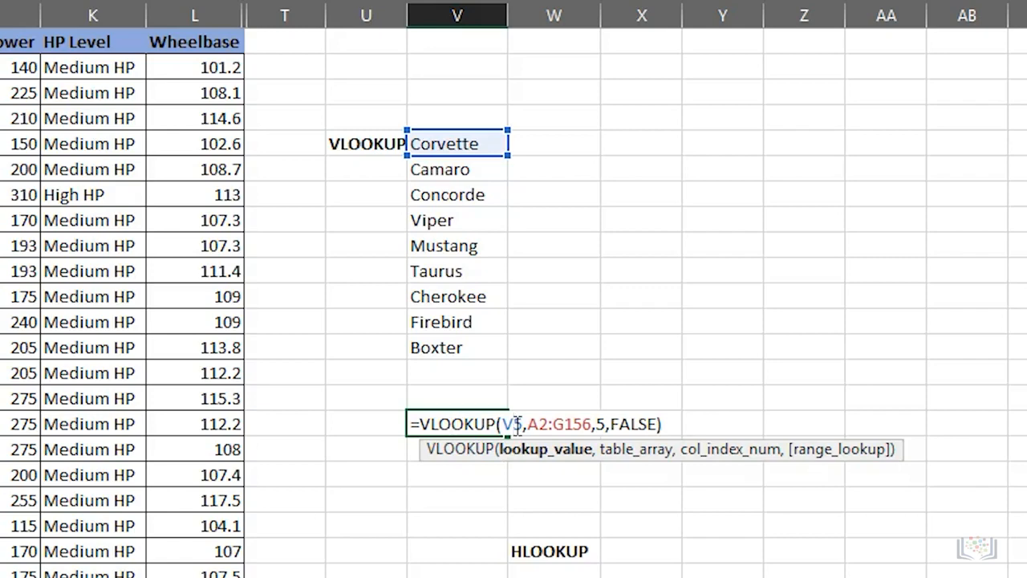
key(F4)
key(Right)
key(Right)
key(Right)
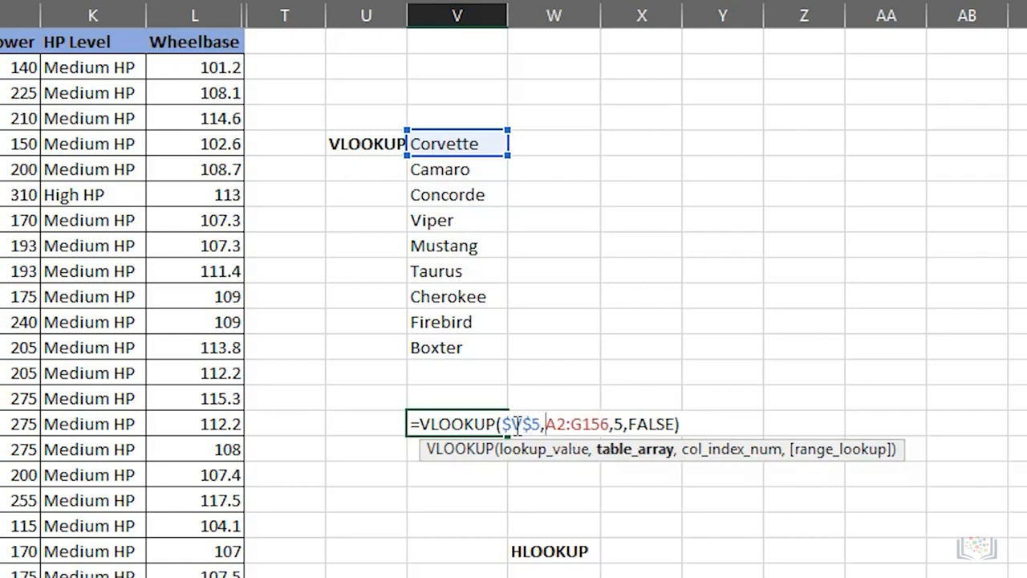
Make the table range in the V16 VLOOKUP formula absolute, as $A$2:$G$156, and confirm the formula
key(F4)
key(Right)
key(Right)
key(Right)
key(Right)
key(Right)
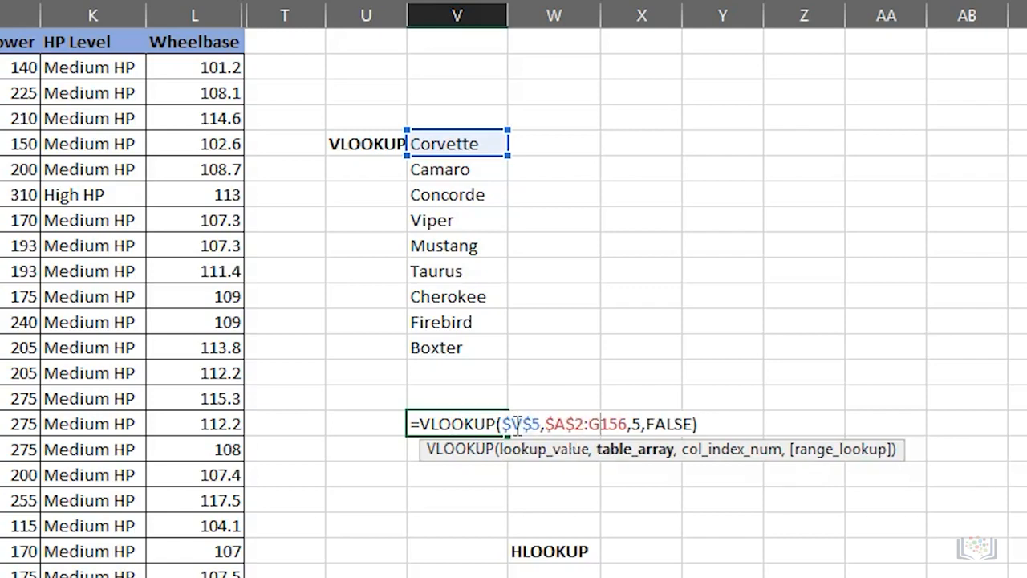
key(F4)
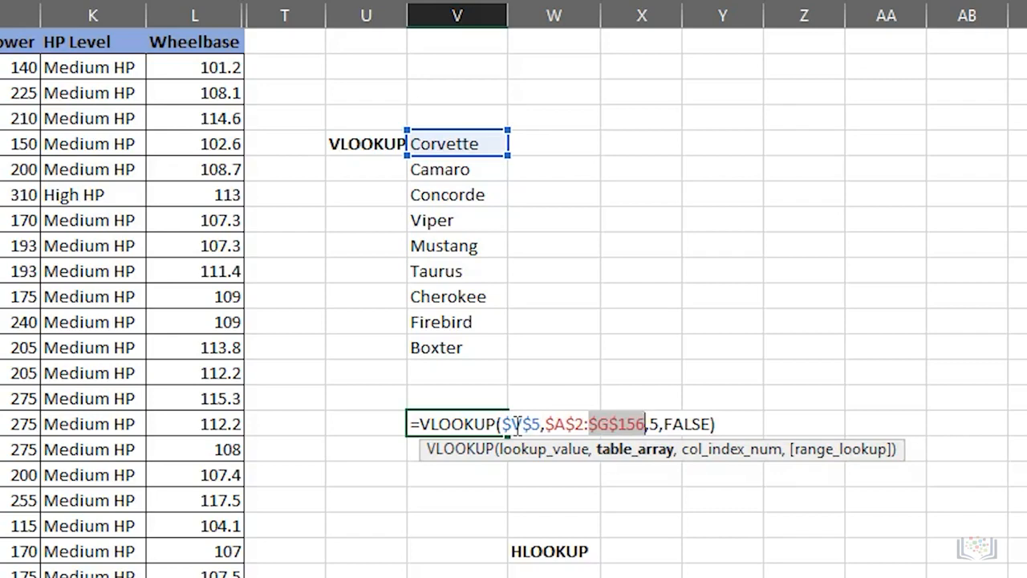
key(Return)
key(Up)
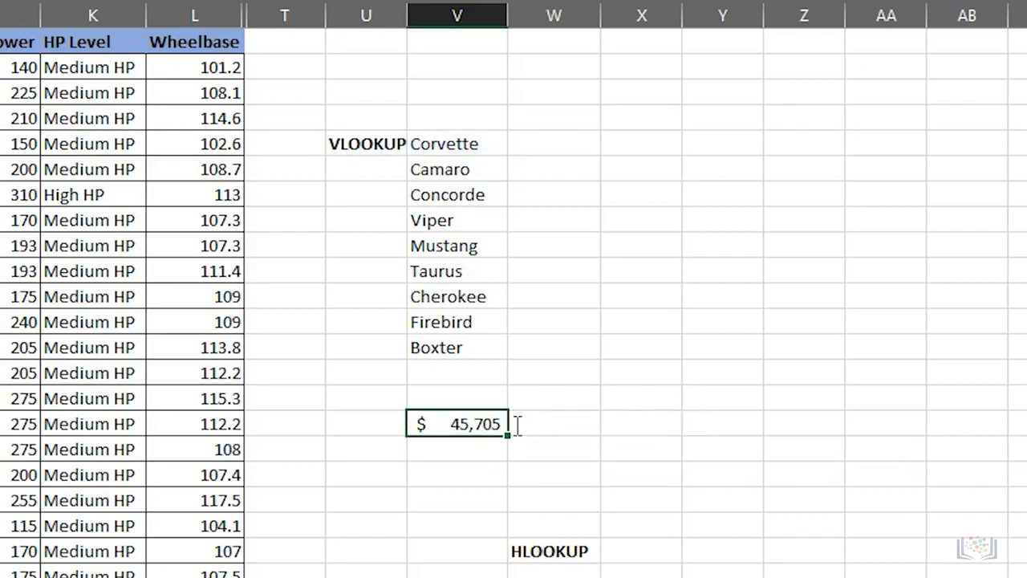
Copy the VLOOKUP formula with absolute references from V16 into W5 beside Corvette
right_click(469, 426)
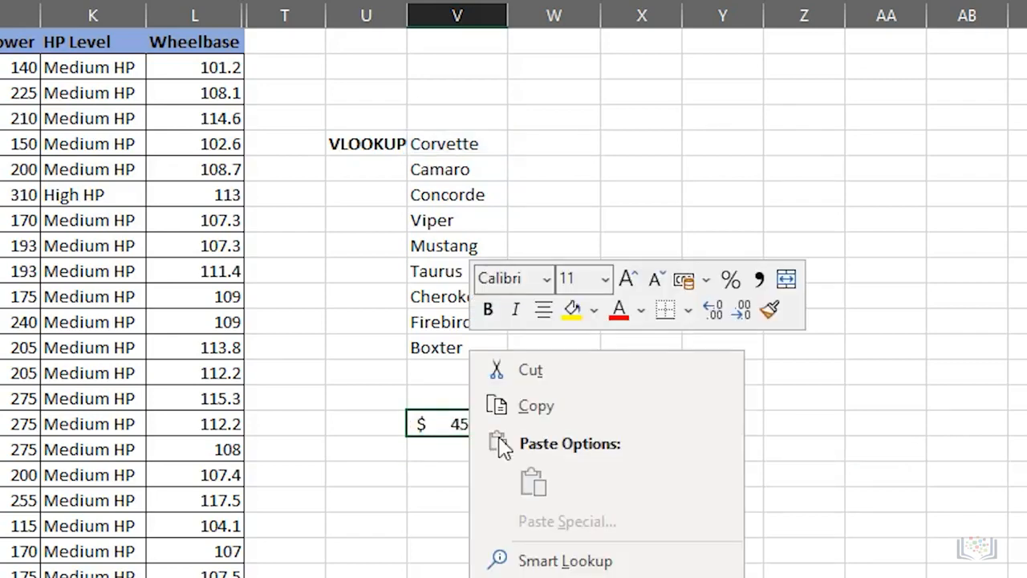
click(536, 407)
click(557, 150)
right_click(556, 149)
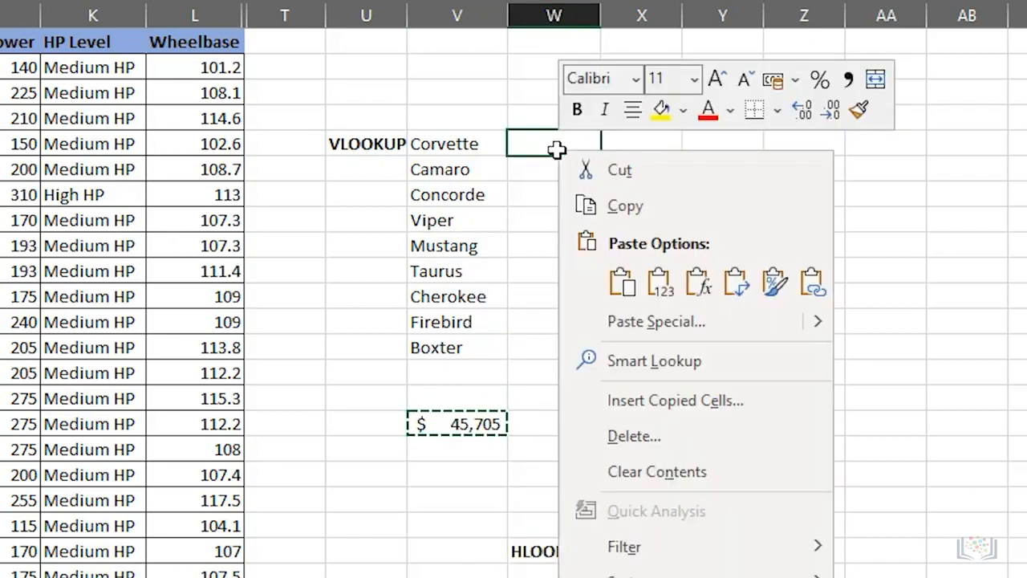
click(615, 276)
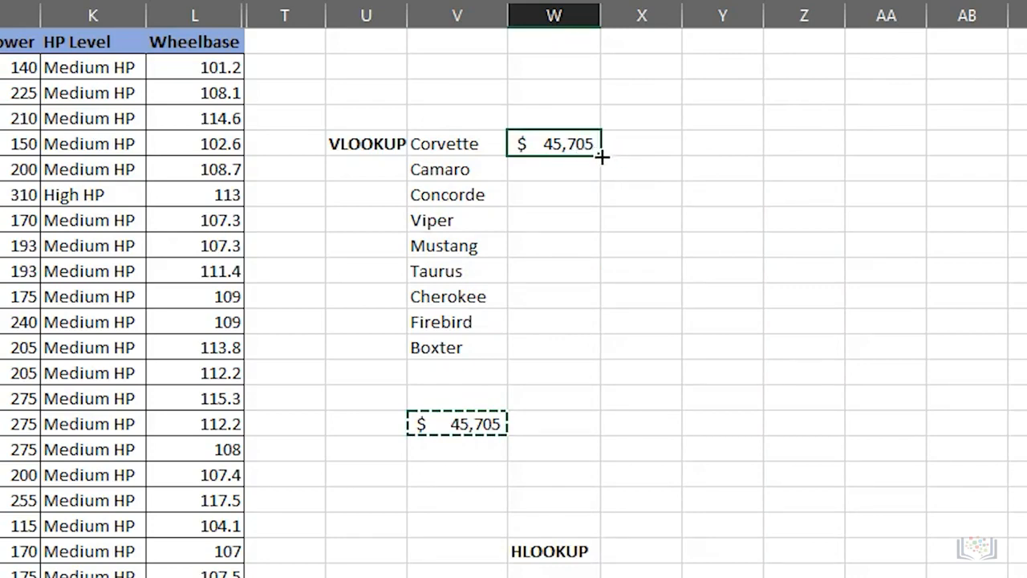
Try to fill the W5 formula down to the Boxter row, and undo the fill
drag(601, 156, 587, 349)
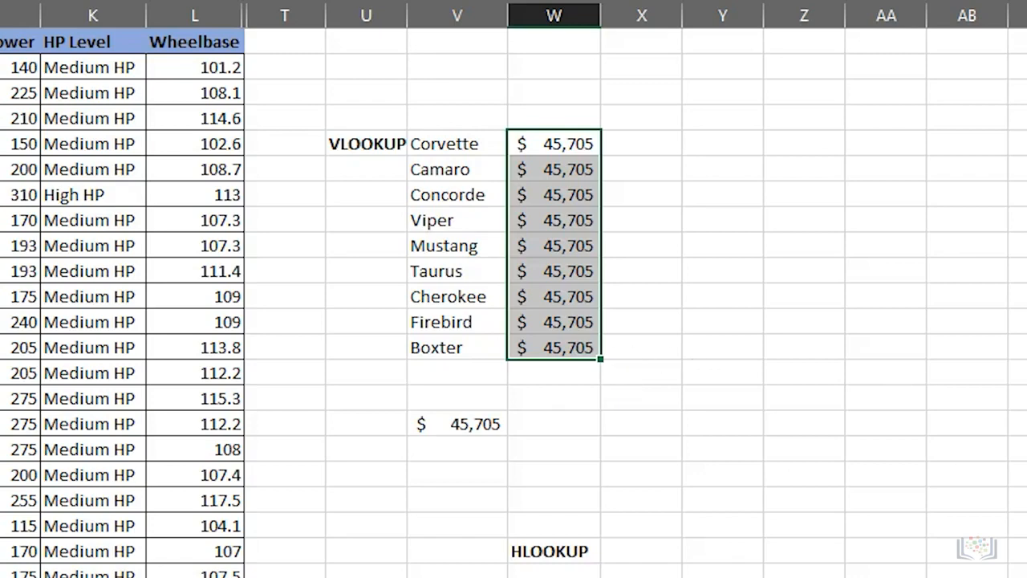
click(553, 144)
key(ctrl+z)
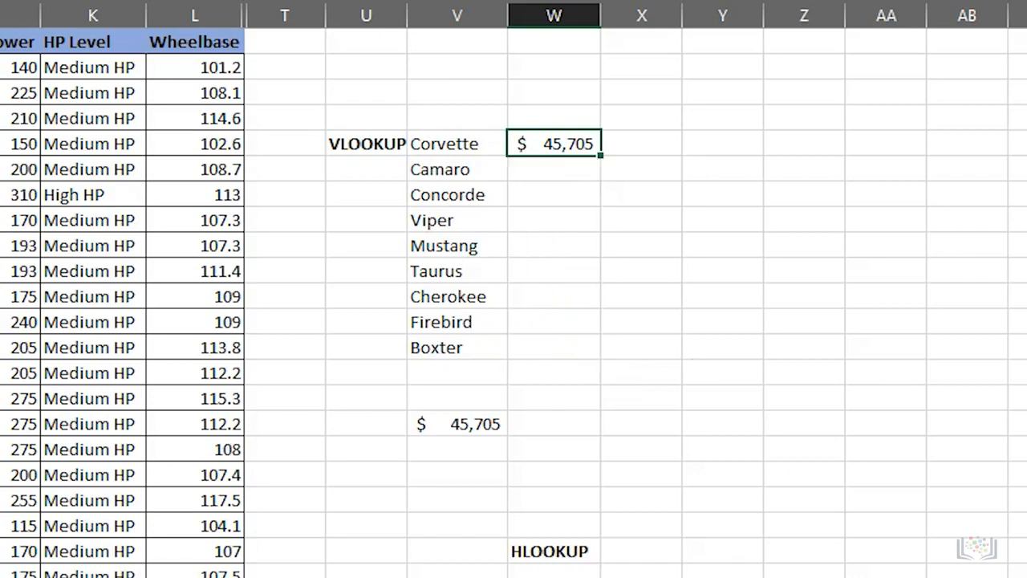
Change the lookup value in the W5 formula to $V5 so that its row is relative
double_click(564, 147)
click(596, 145)
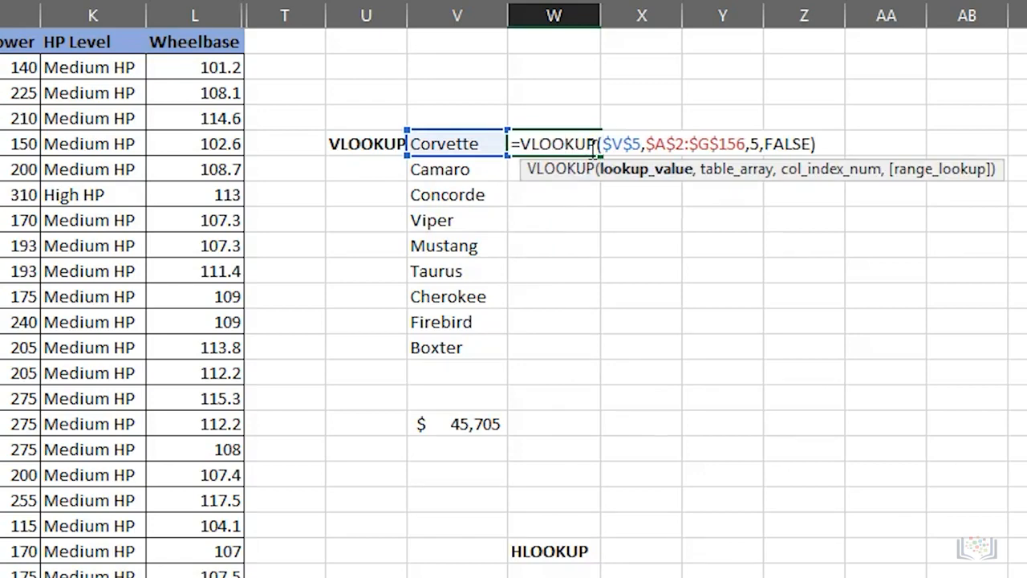
key(Right)
key(Right)
key(Right)
key(Left)
key(Delete)
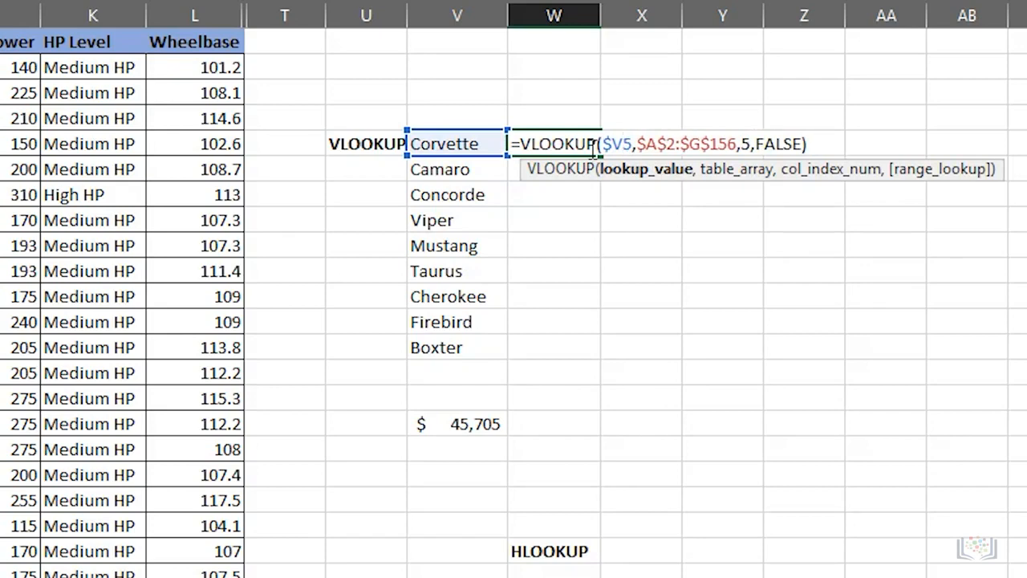
key(Return)
Fill the VLOOKUP formula from W5 down to the Boxter row in W13
click(590, 146)
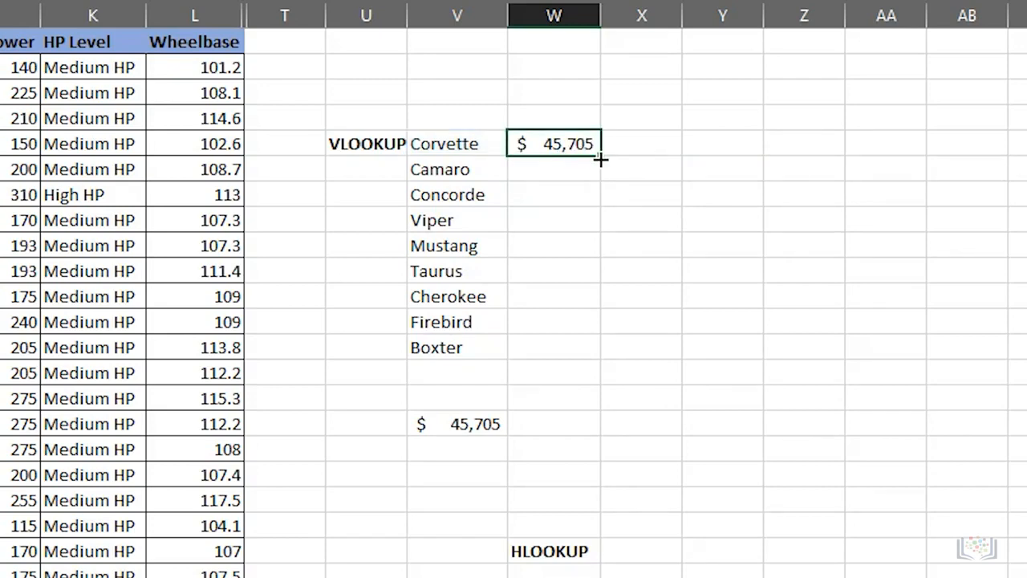
drag(601, 160, 590, 355)
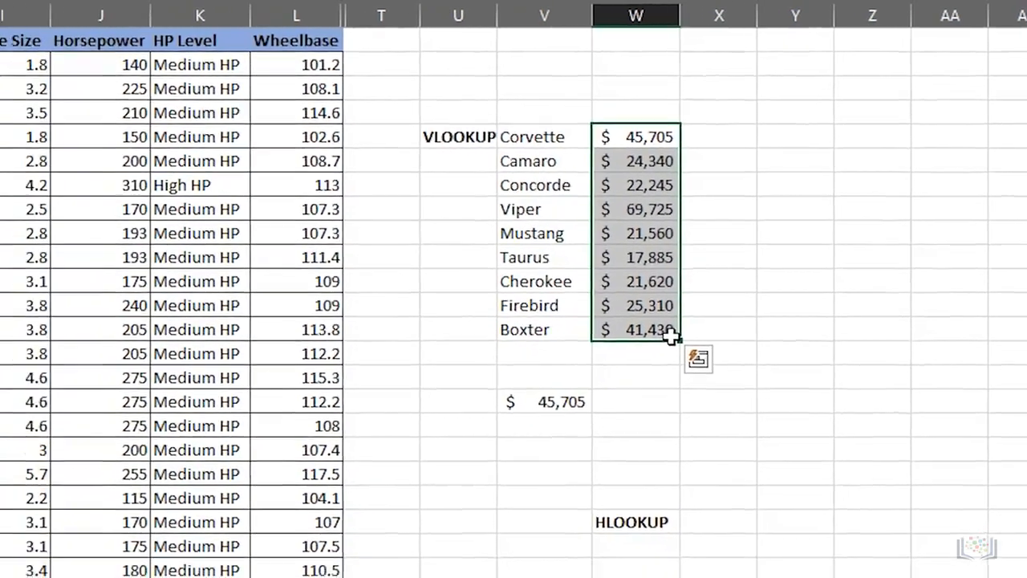
click(590, 354)
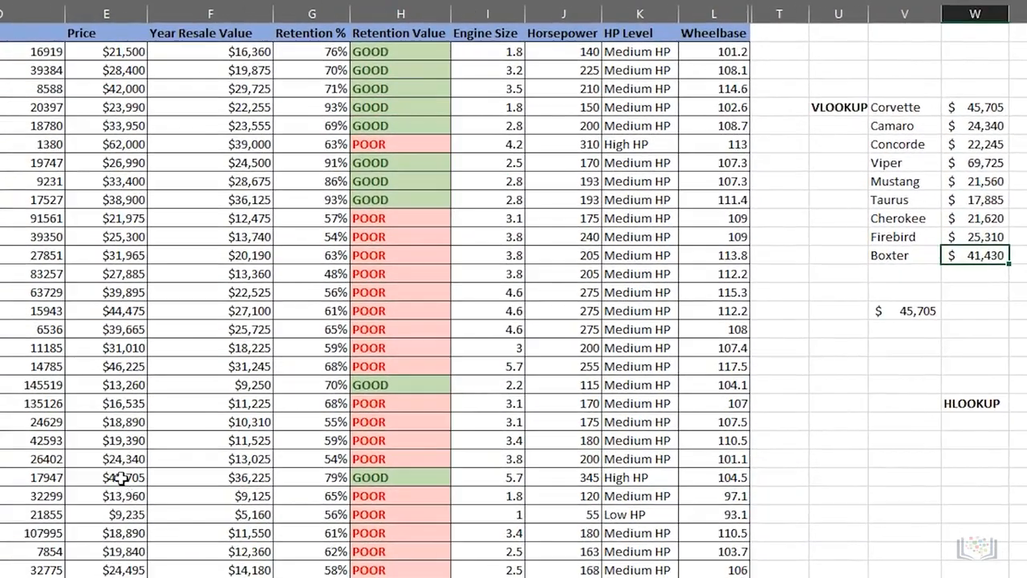
Set the Corvette's price in the Price column of the data table to 55705
click(120, 477)
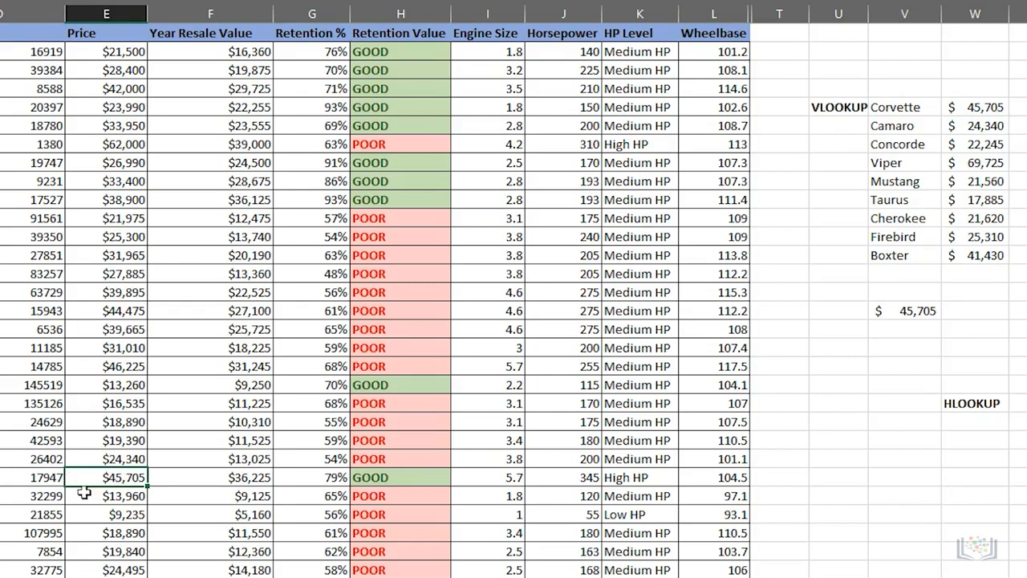
text(55705)
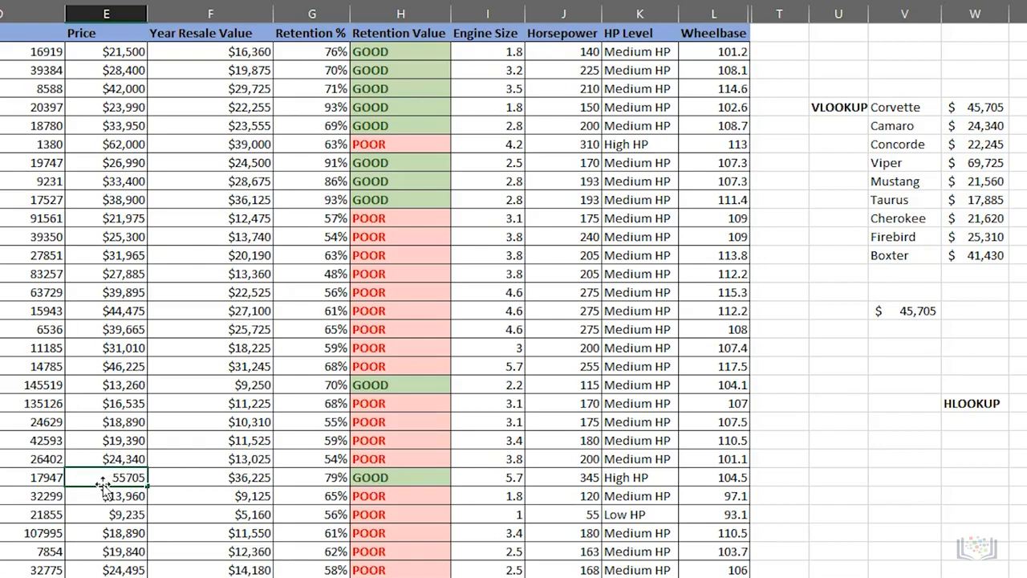
key(Return)
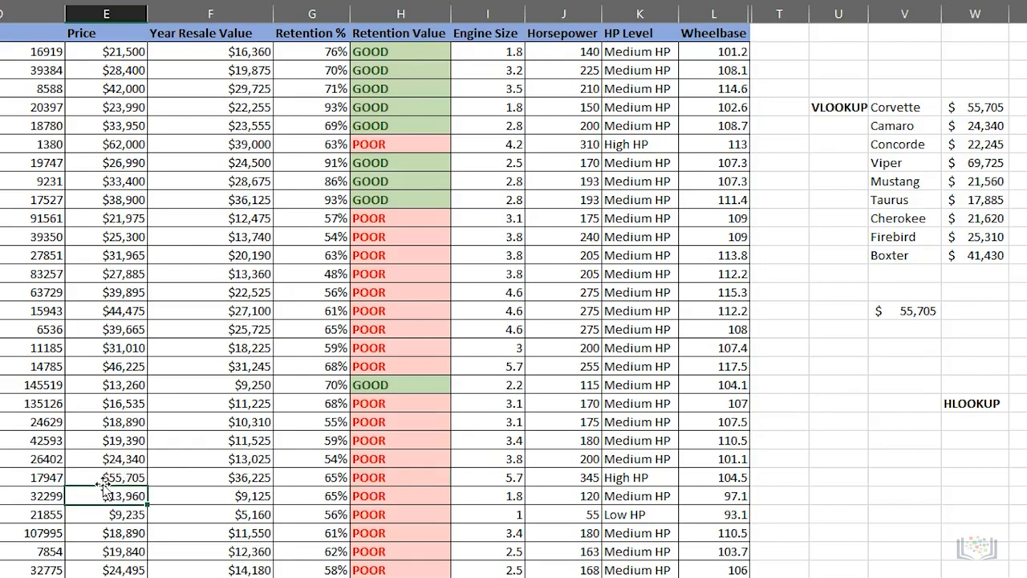